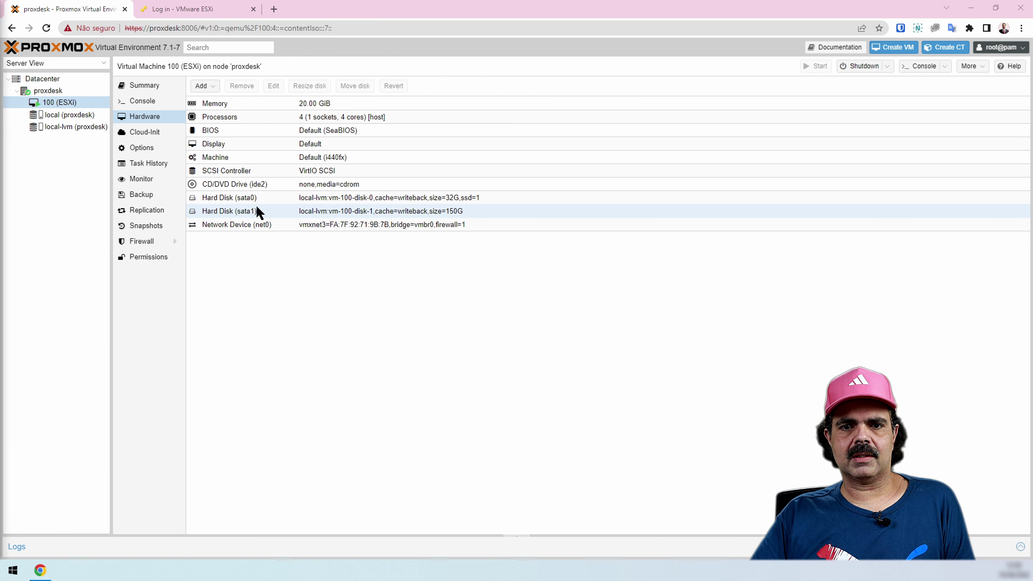
Step: Examine the memory and first hard disk entries in the ESXi virtual machine's hardware list
click(231, 104)
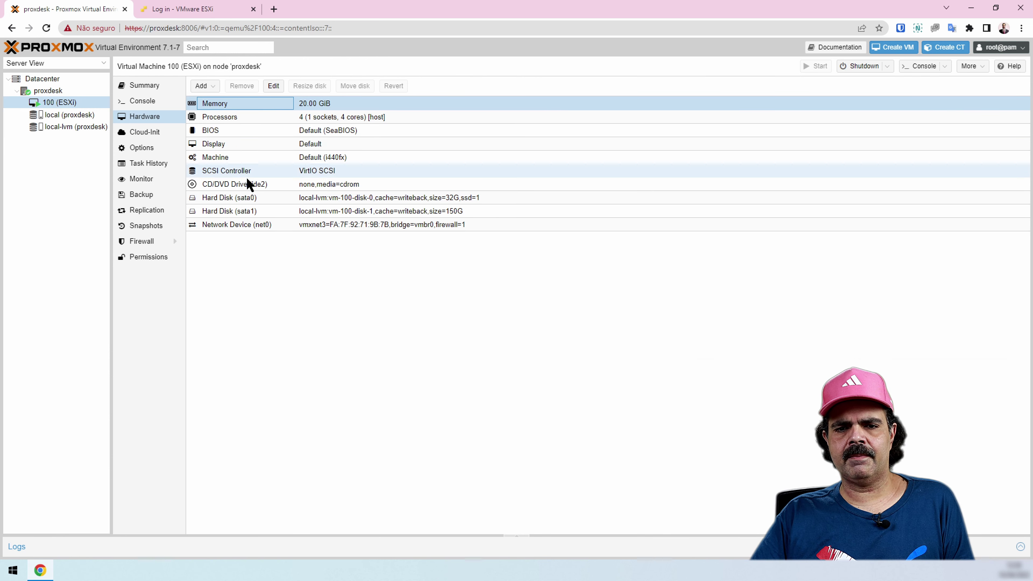
click(267, 199)
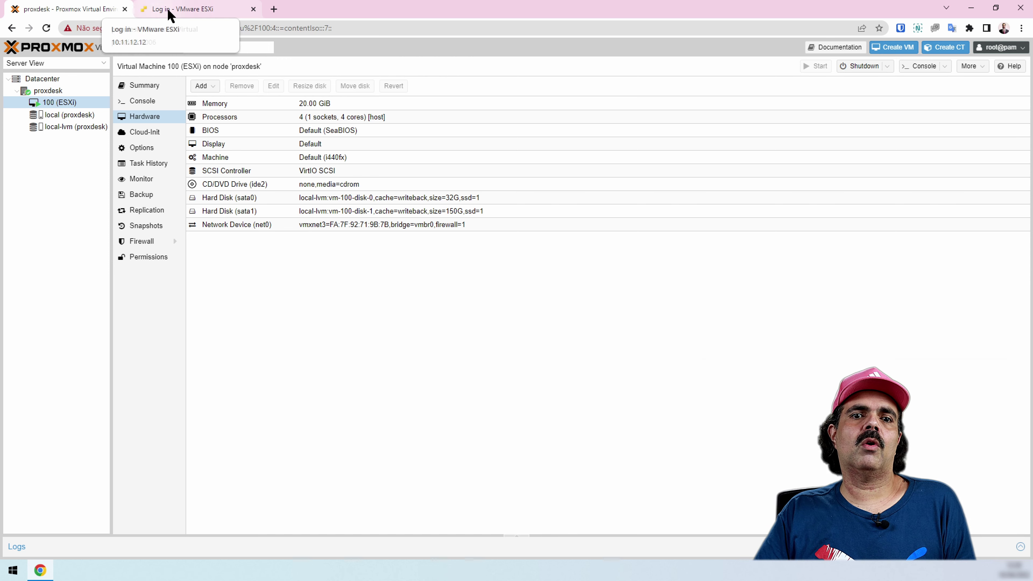
Step: Switch to the ESXi host client and set up a new VMFS datastore named Datastore1 on the 150 GB local disk
click(198, 12)
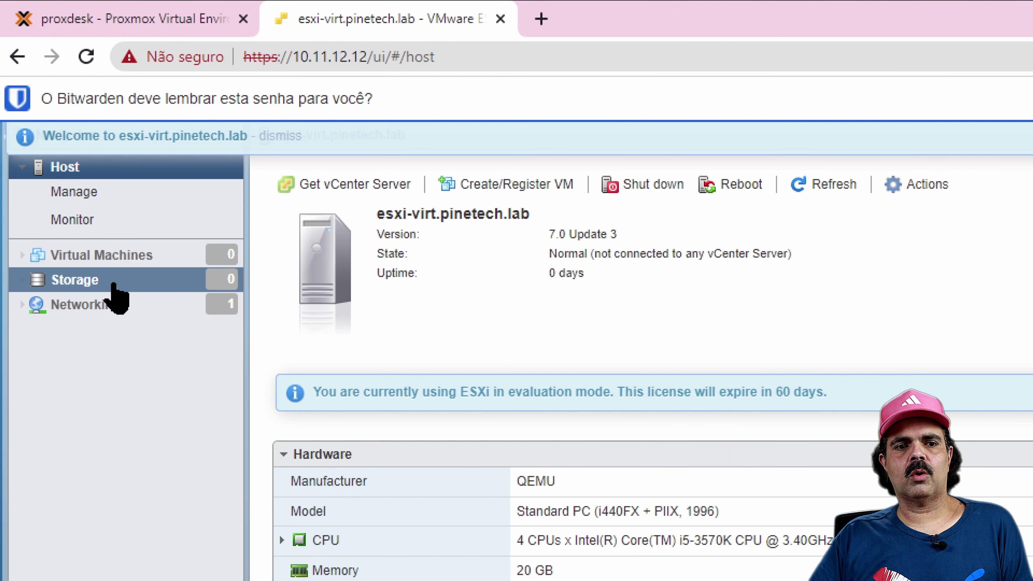
click(114, 284)
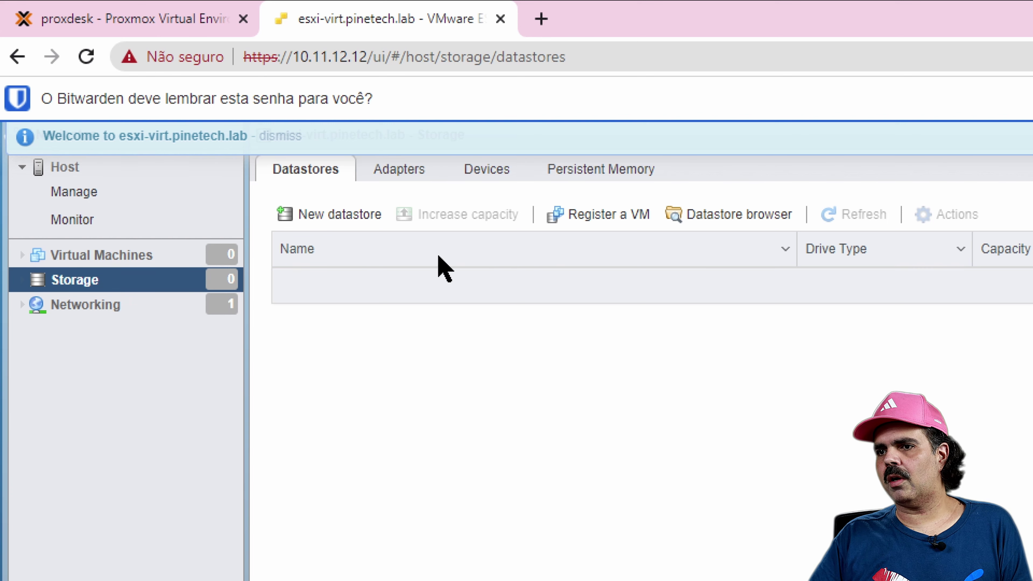
click(339, 215)
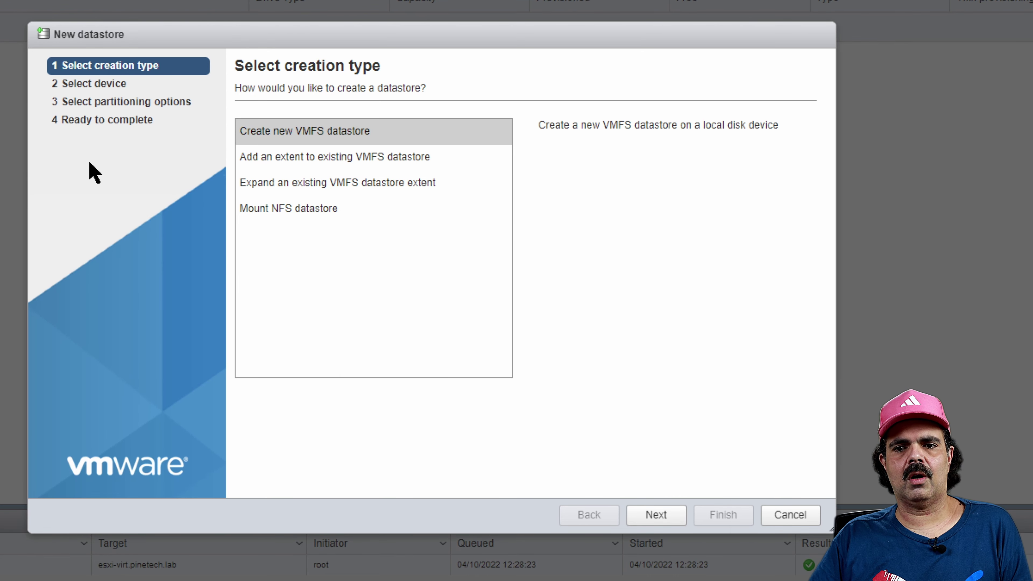
click(286, 138)
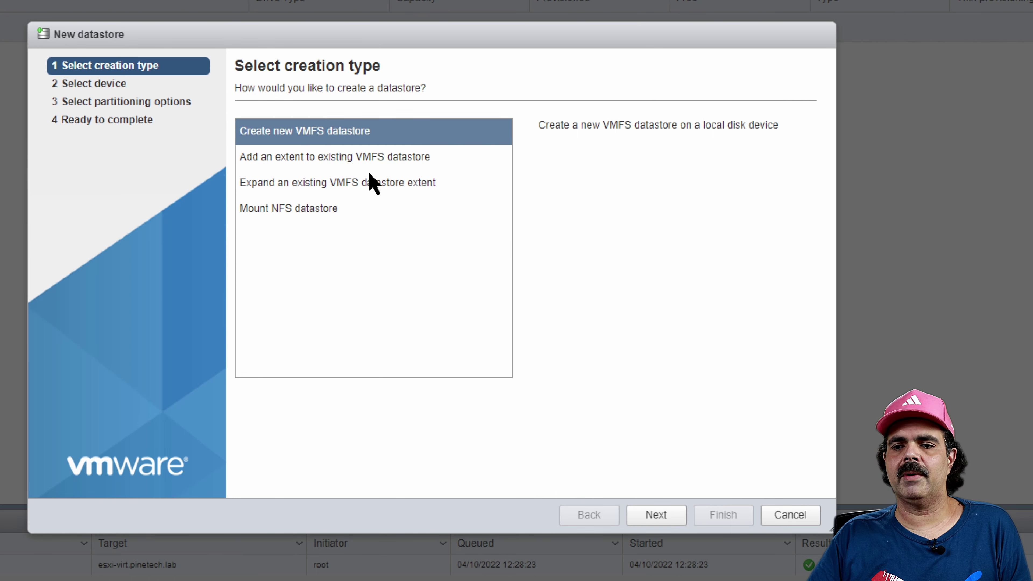
click(672, 520)
click(342, 153)
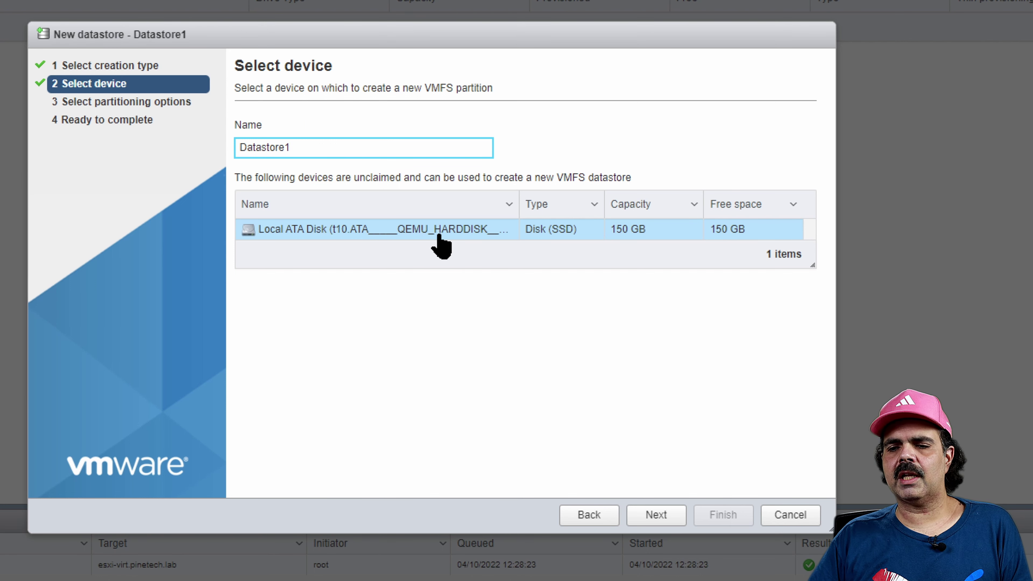
click(670, 515)
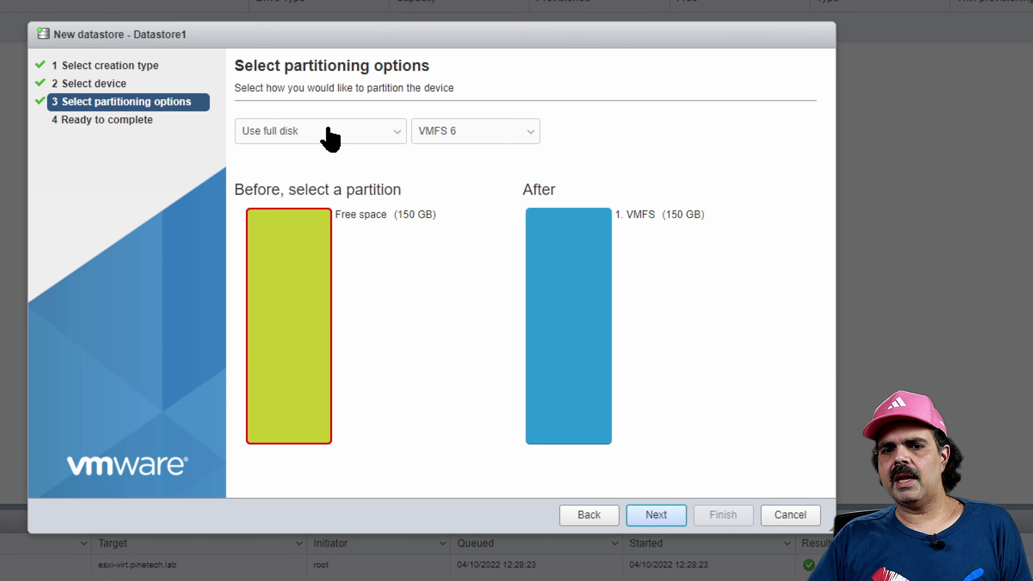
click(394, 136)
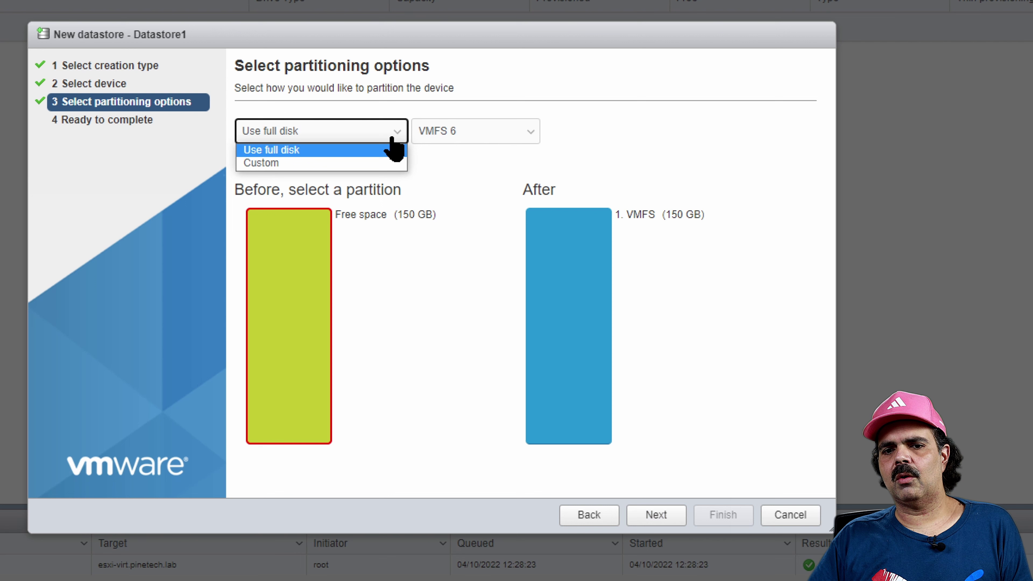
click(336, 162)
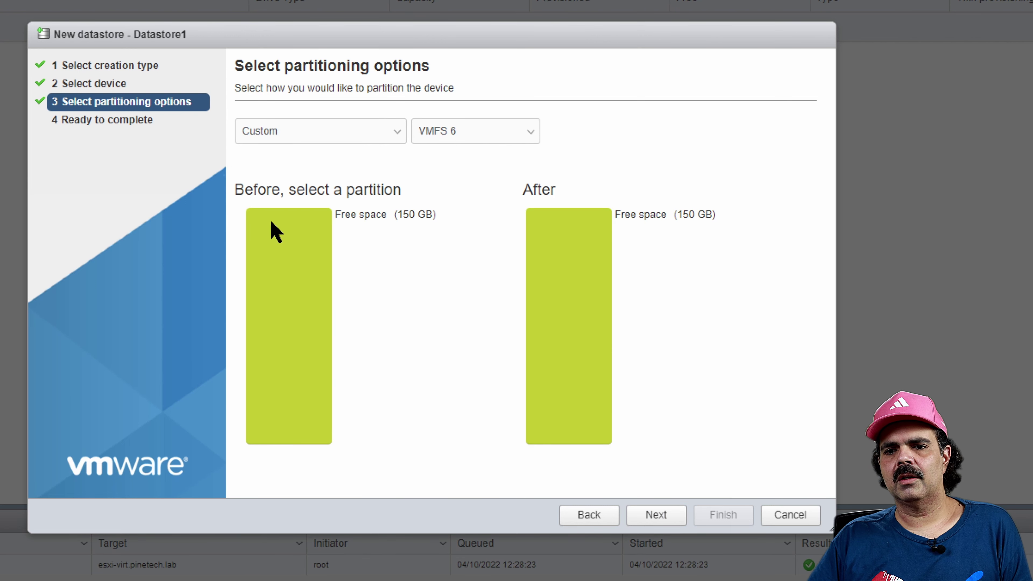
click(392, 137)
click(337, 149)
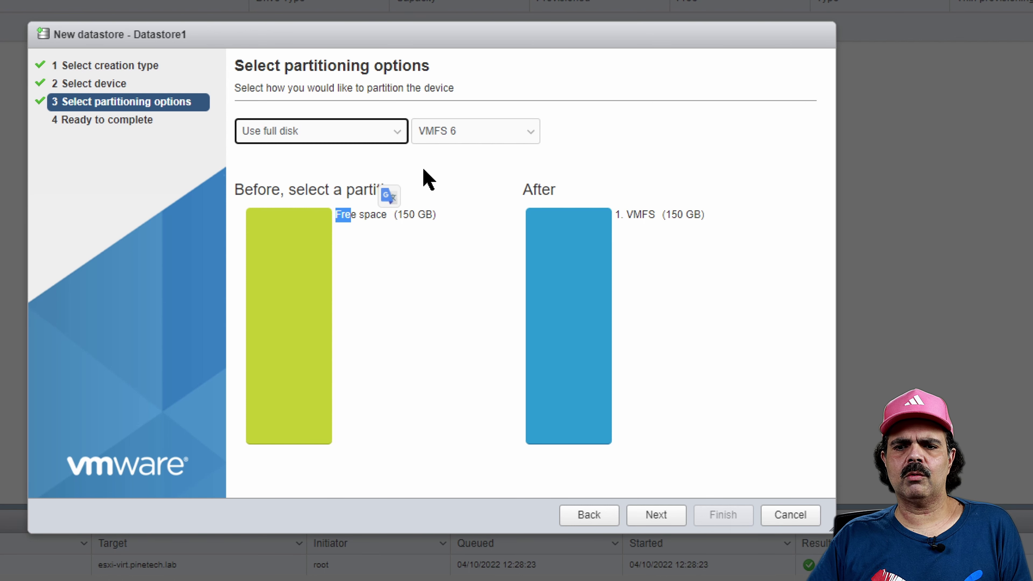
Step: Create Datastore1 on the full disk with VMFS 6 and agree to erase the disk's contents
click(536, 132)
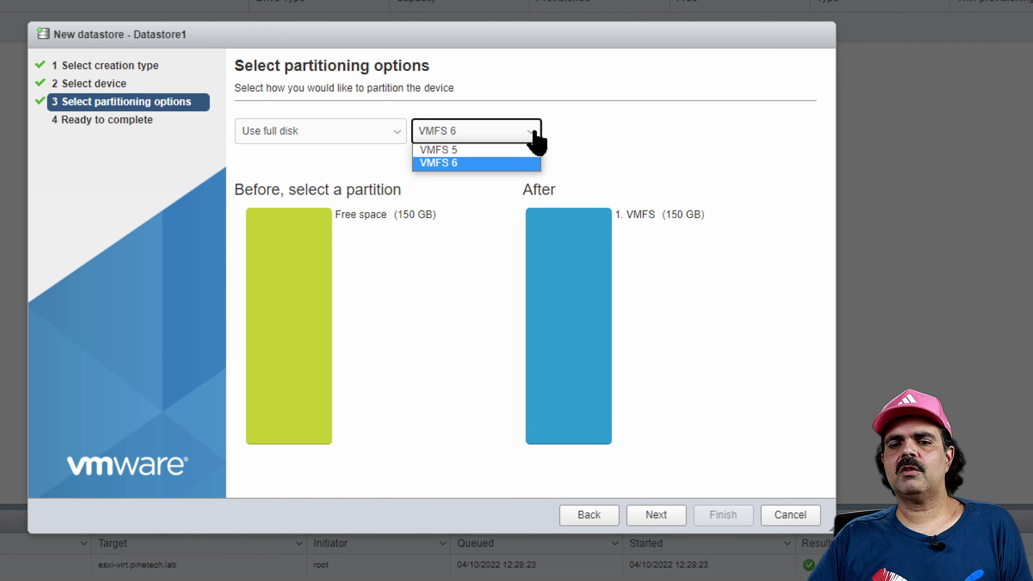
click(479, 165)
click(659, 518)
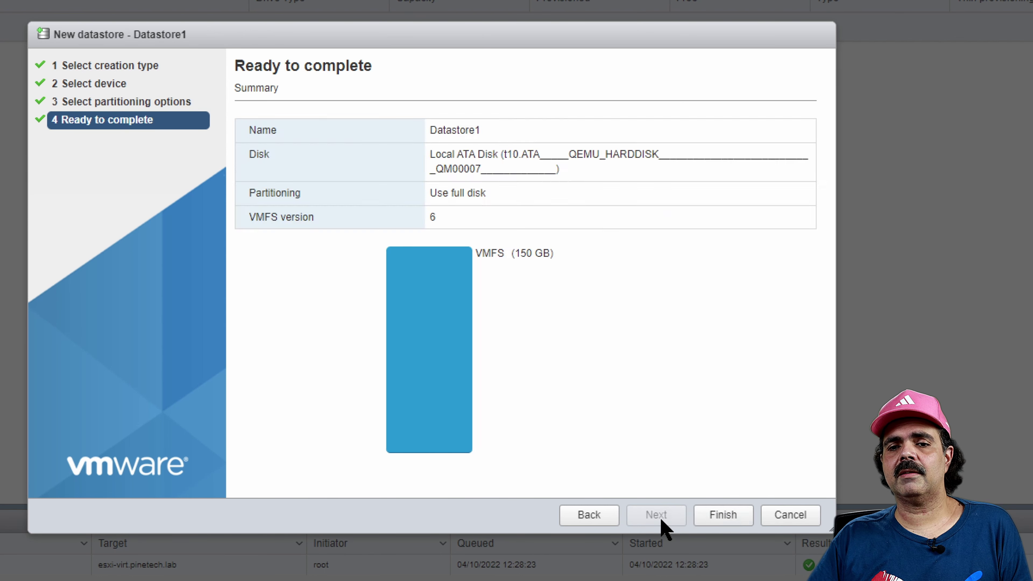
click(720, 516)
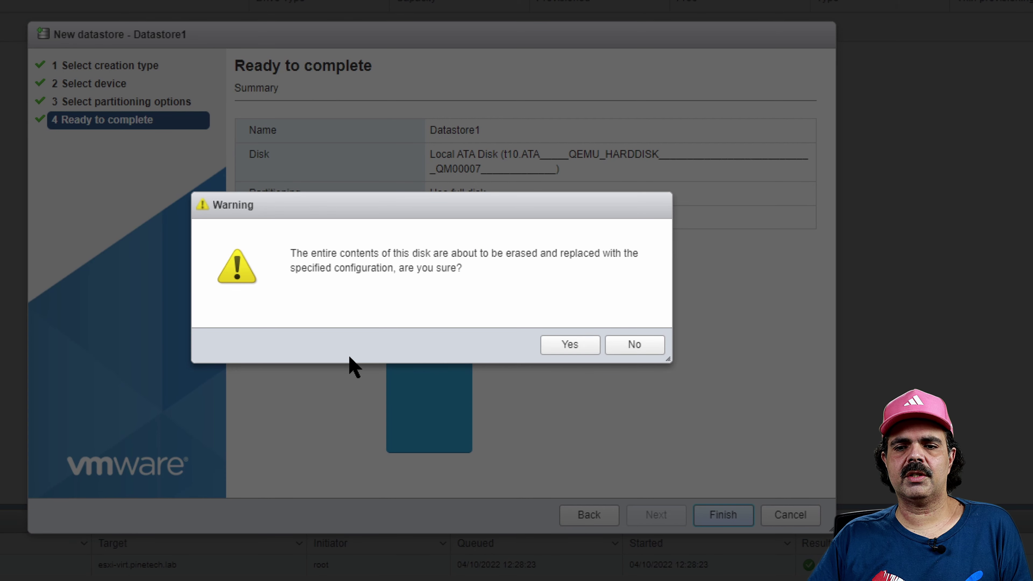
click(570, 344)
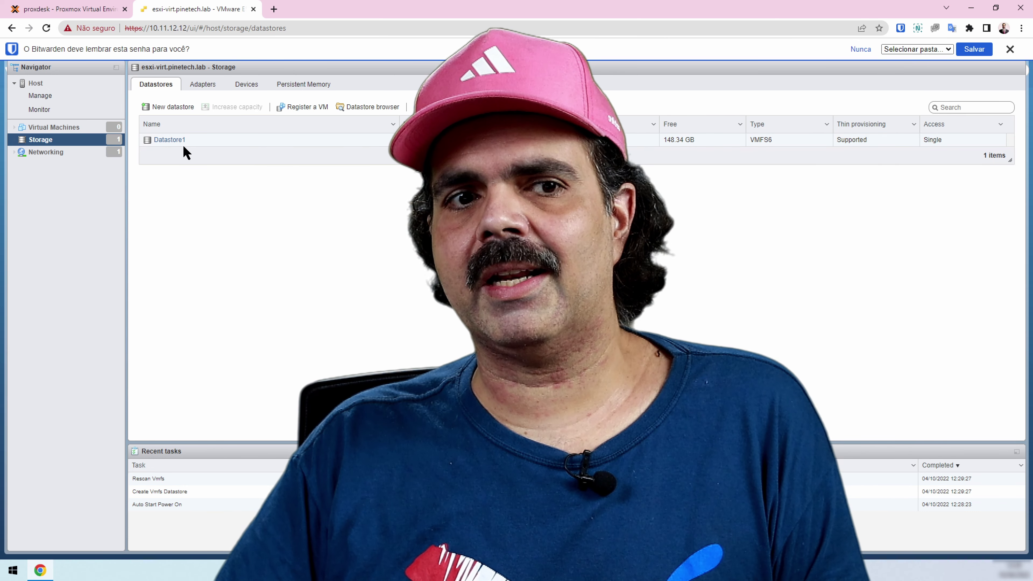
Step: Switch to Proxmox and set up an additional SATA hard disk of 64 GiB on local-lvm for the ESXi virtual machine
click(86, 10)
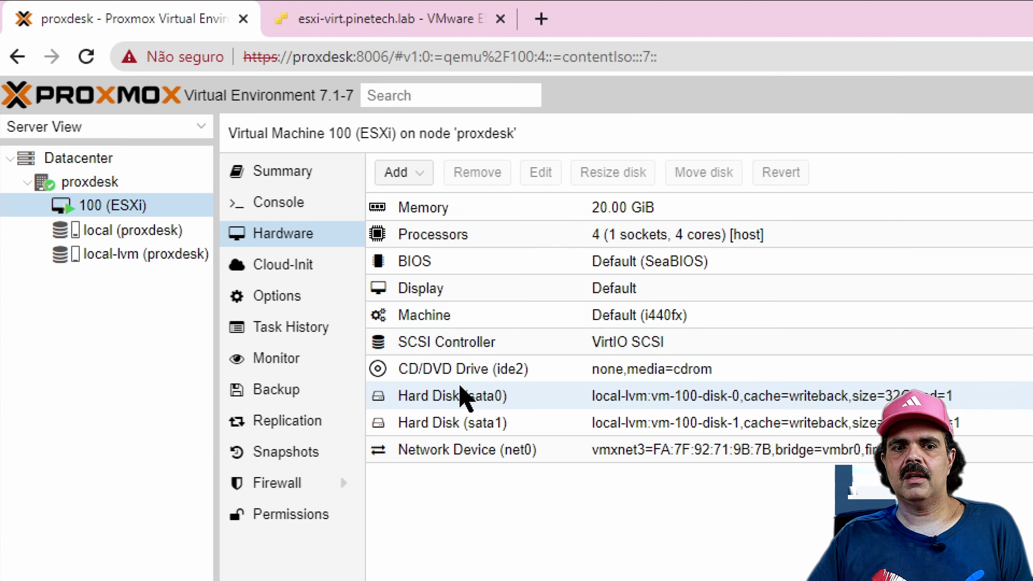
click(425, 171)
click(431, 199)
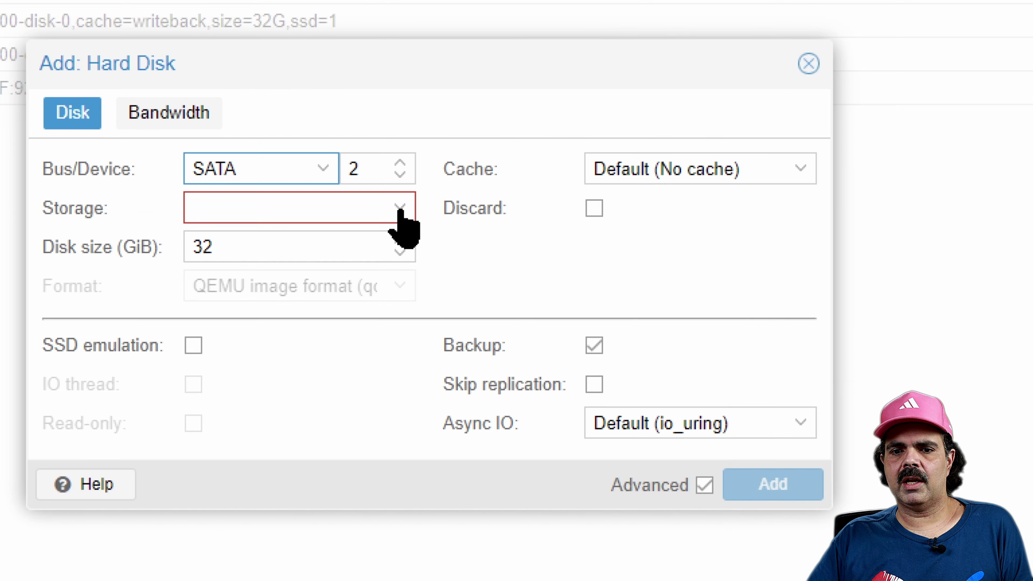
click(984, 546)
click(325, 280)
key(Tab)
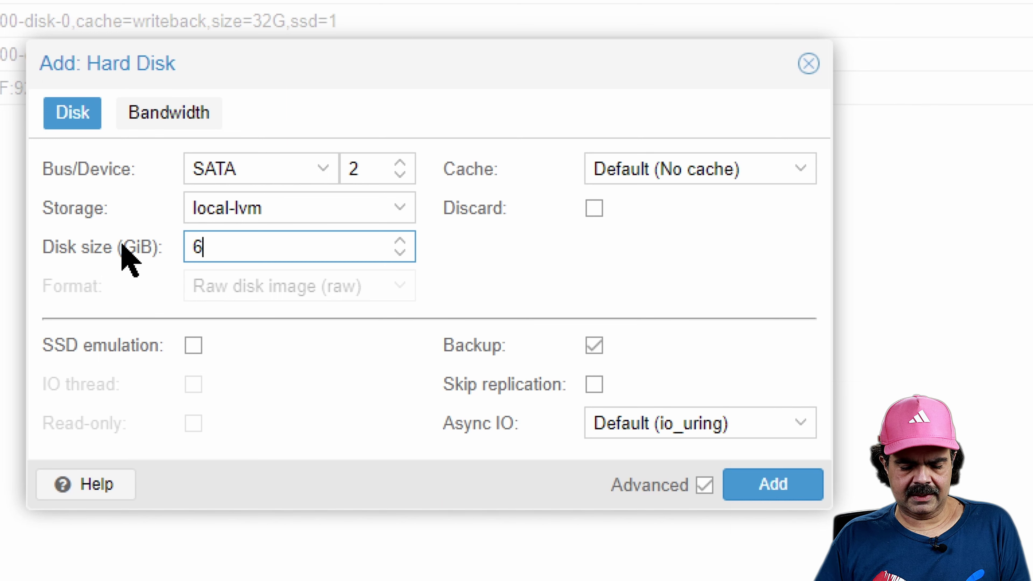
text(64)
Step: Enable SSD emulation for the new disk, set its cache to Write back, and add it to the virtual machine
click(201, 344)
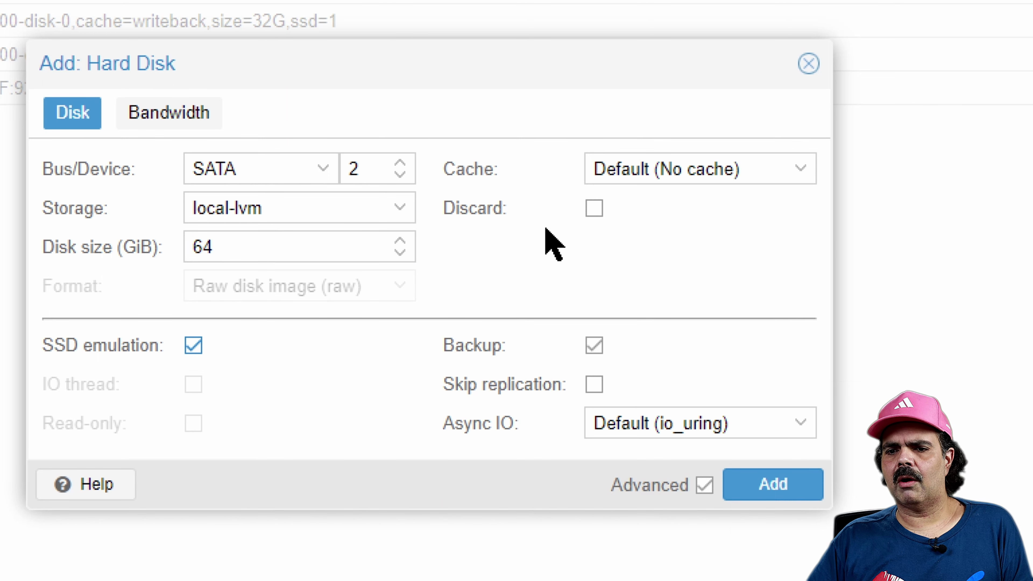
click(680, 175)
click(659, 295)
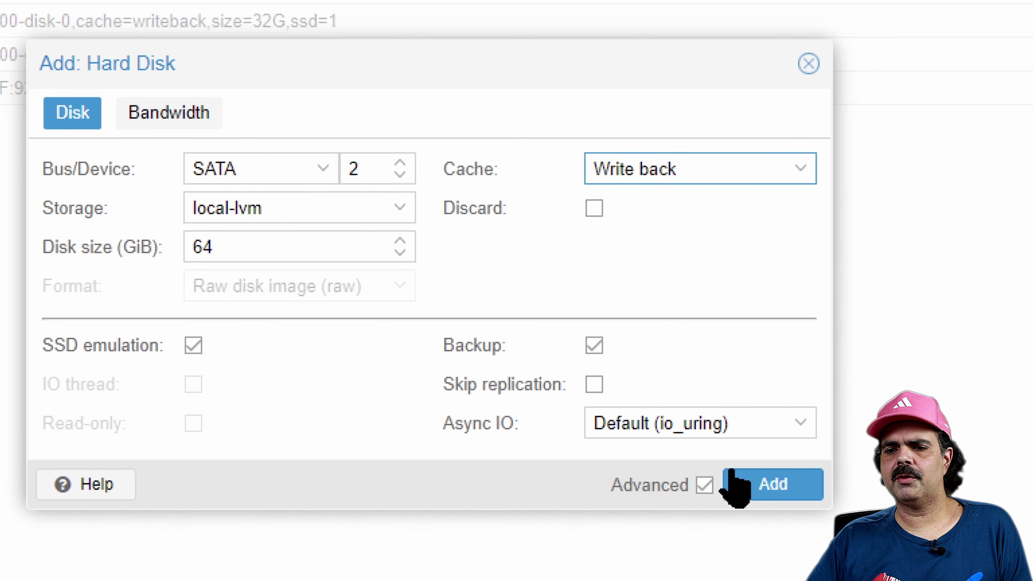
click(774, 485)
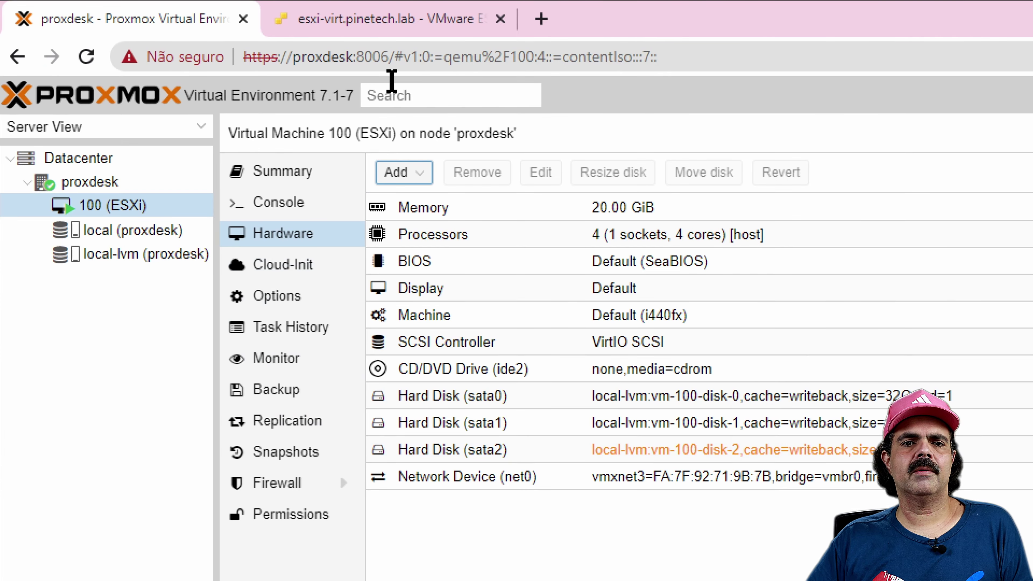
Step: Switch to the ESXi host client and shut down the host without entering maintenance mode
click(408, 19)
click(70, 166)
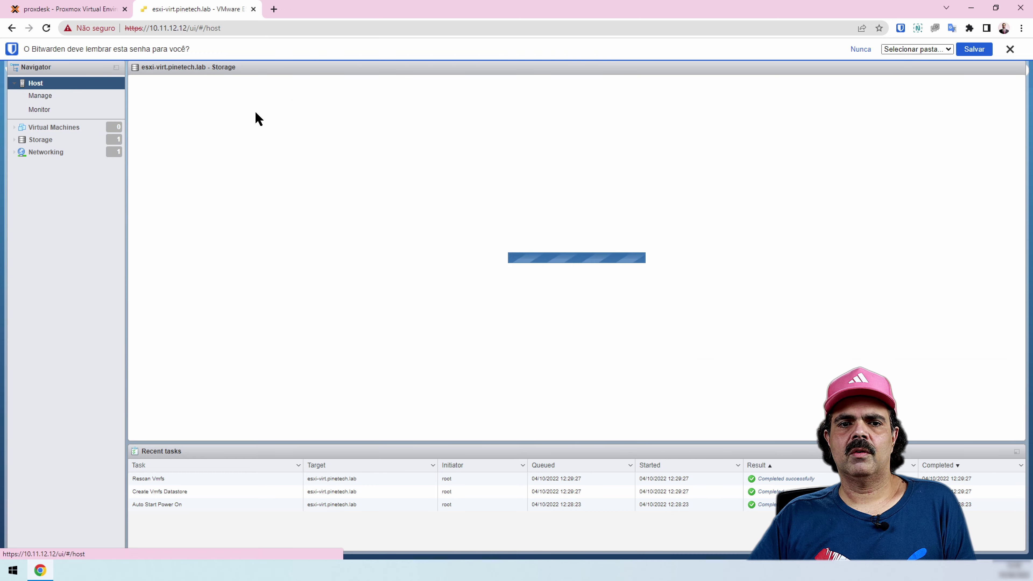
click(329, 92)
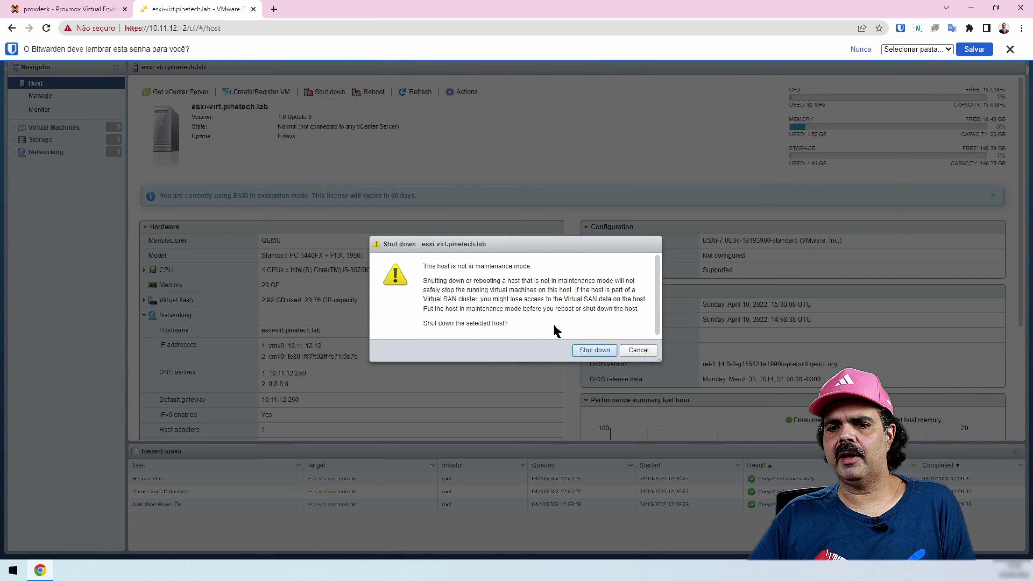
click(592, 357)
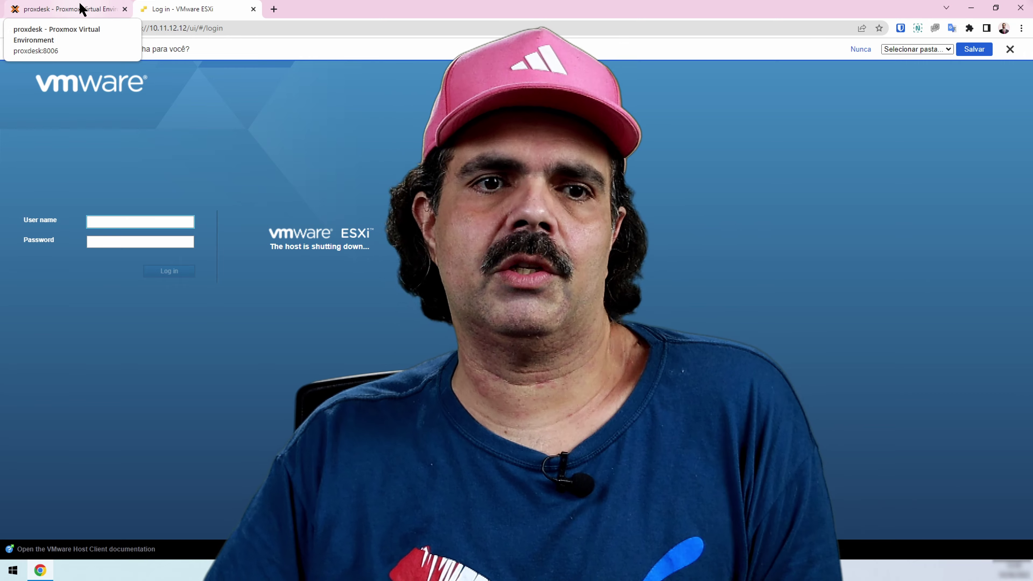
Step: Check the ESXi virtual machine's console in Proxmox and return to the ESXi host's datastore list
click(80, 8)
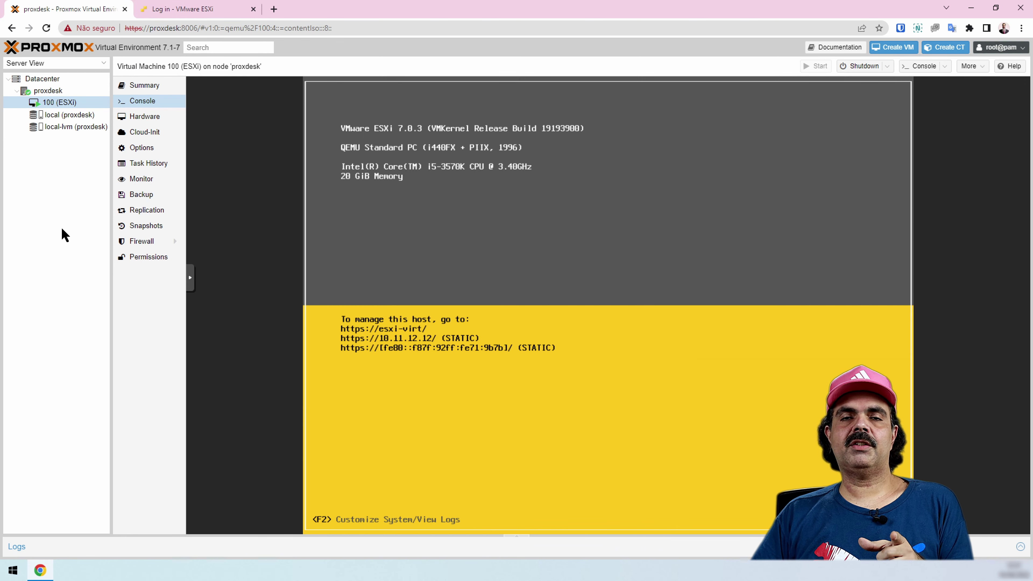
click(173, 8)
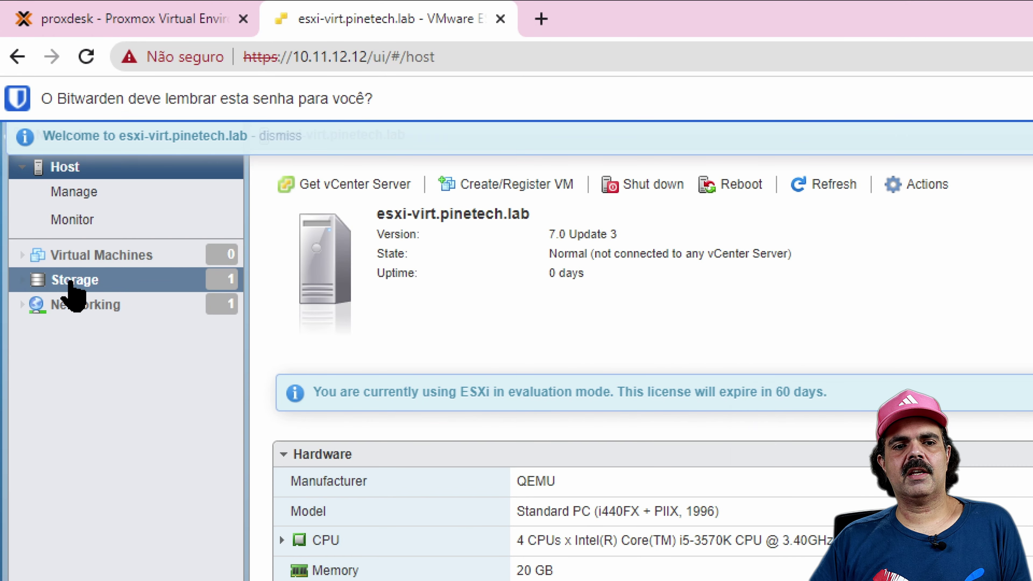
click(71, 280)
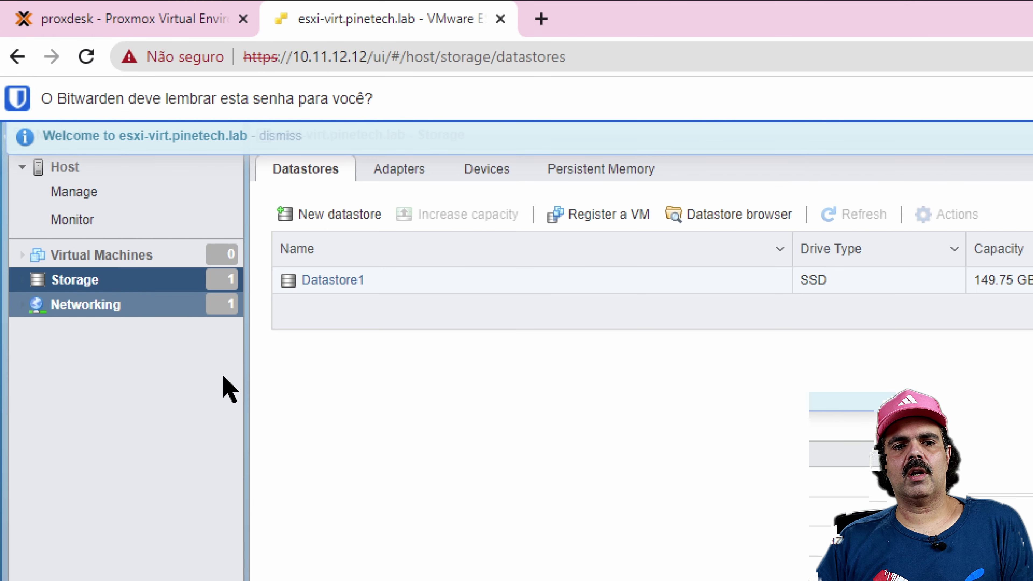
Step: Set up a capacity increase for Datastore1 by adding an extent on the unclaimed 64 GB local disk
click(483, 286)
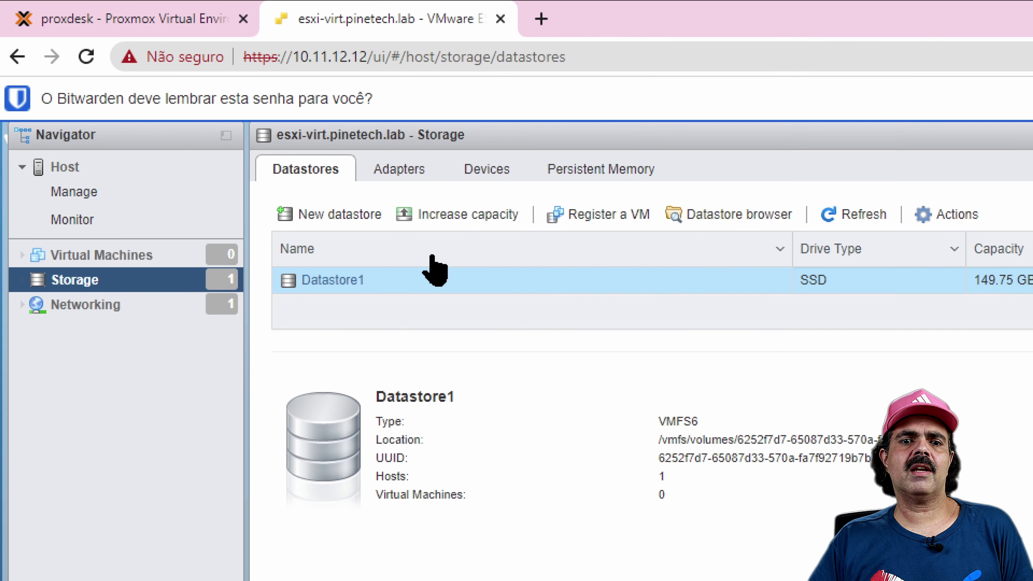
click(457, 222)
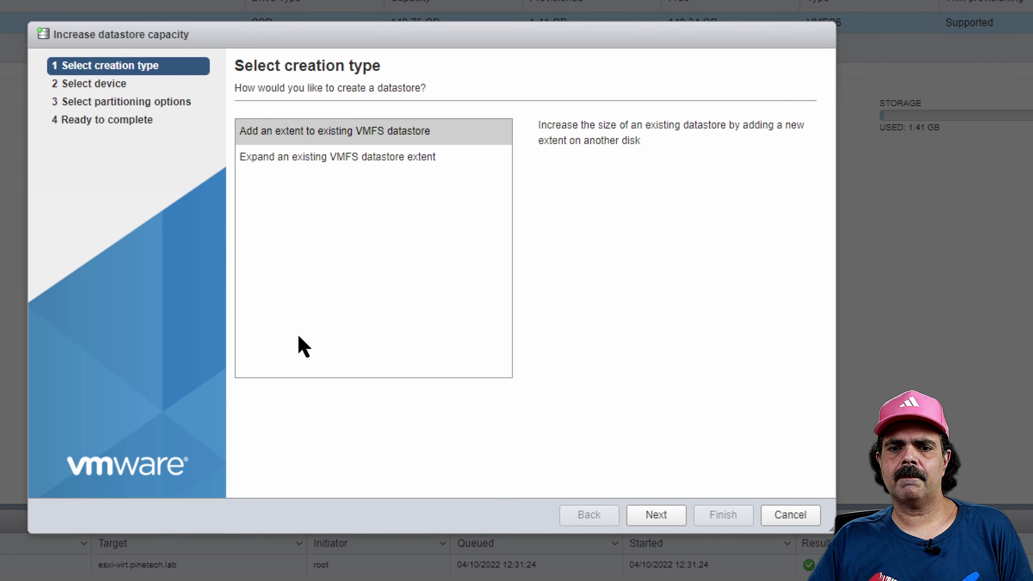
click(356, 136)
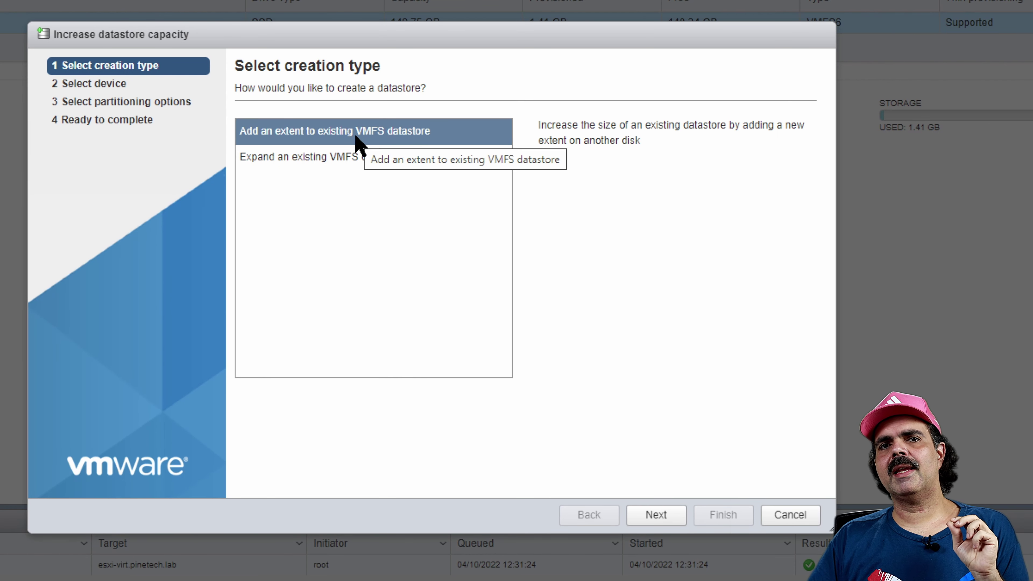
click(358, 158)
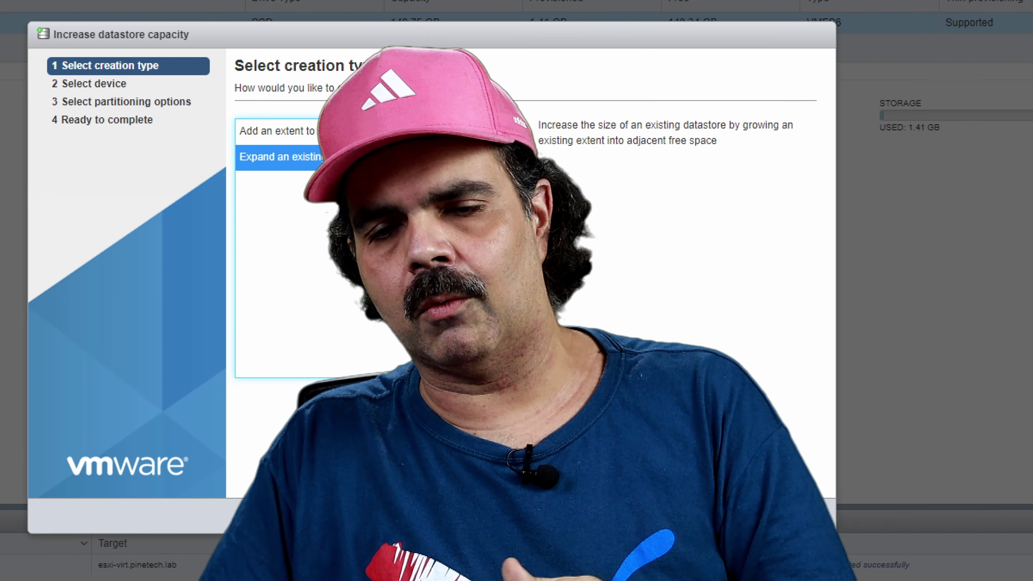
click(276, 131)
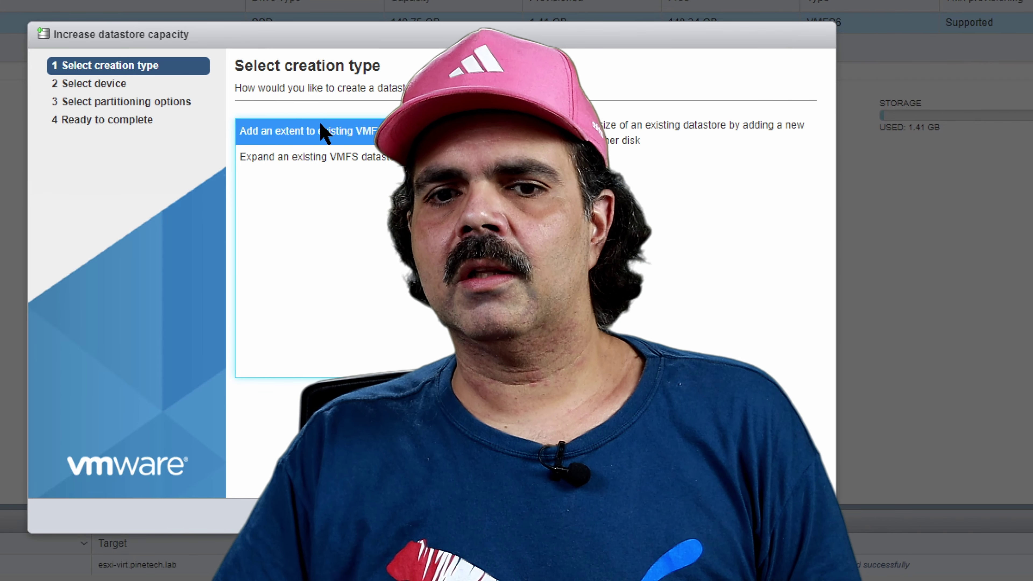
click(656, 515)
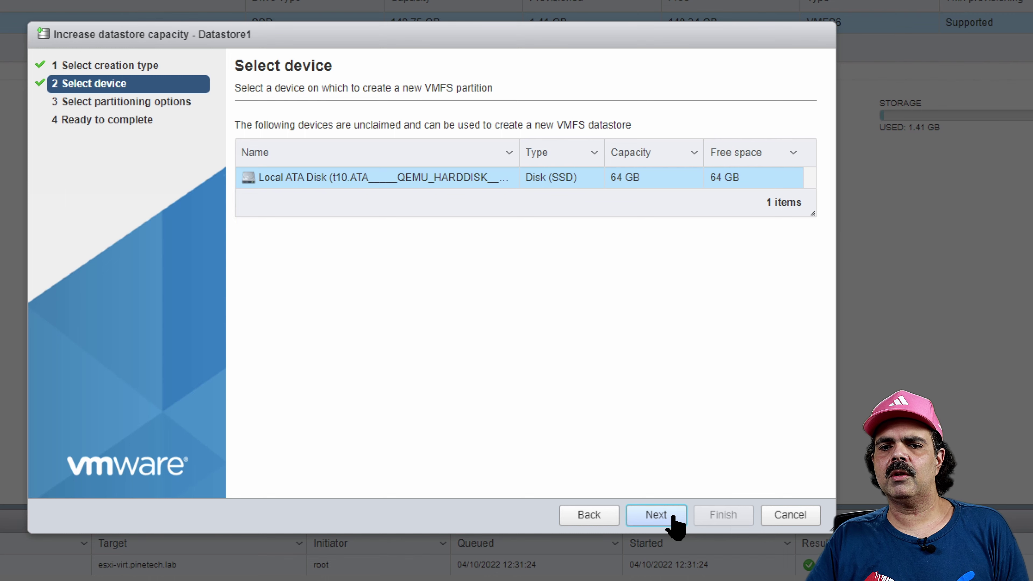
click(656, 515)
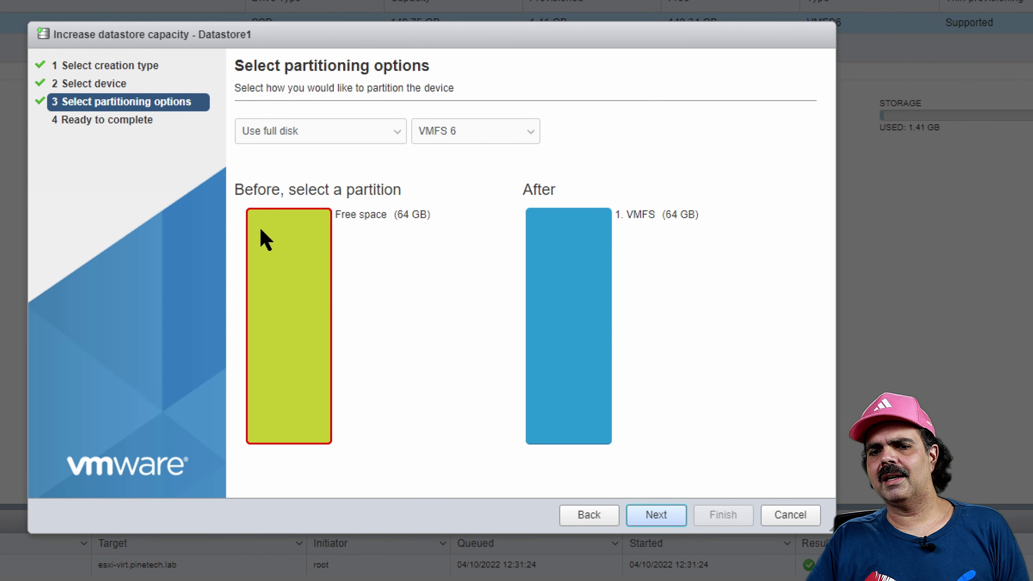
Step: Extend Datastore1 over the full 64 GB disk as VMFS 6, agree to erase the disk, and show the datastore's details
click(681, 516)
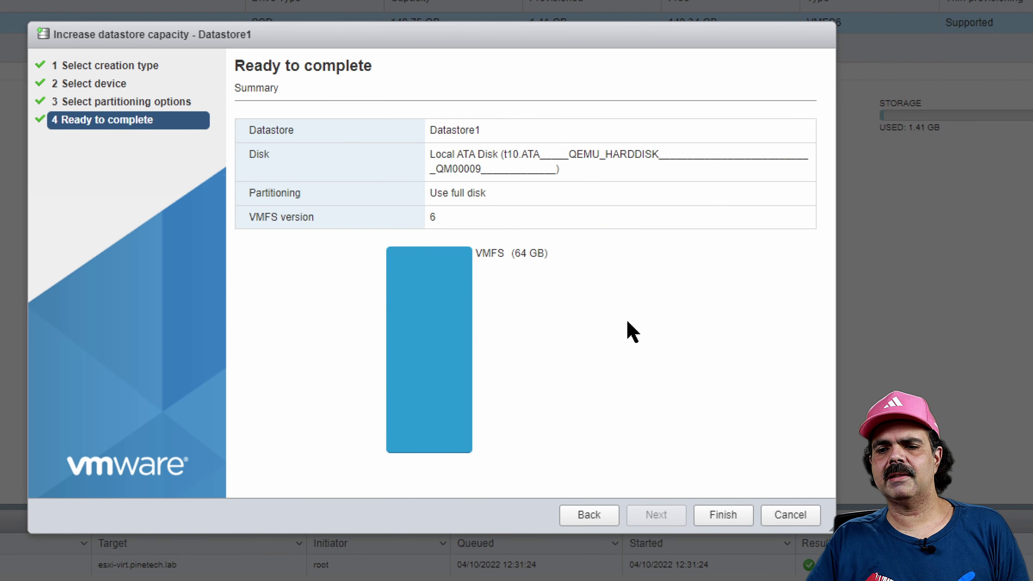
click(723, 515)
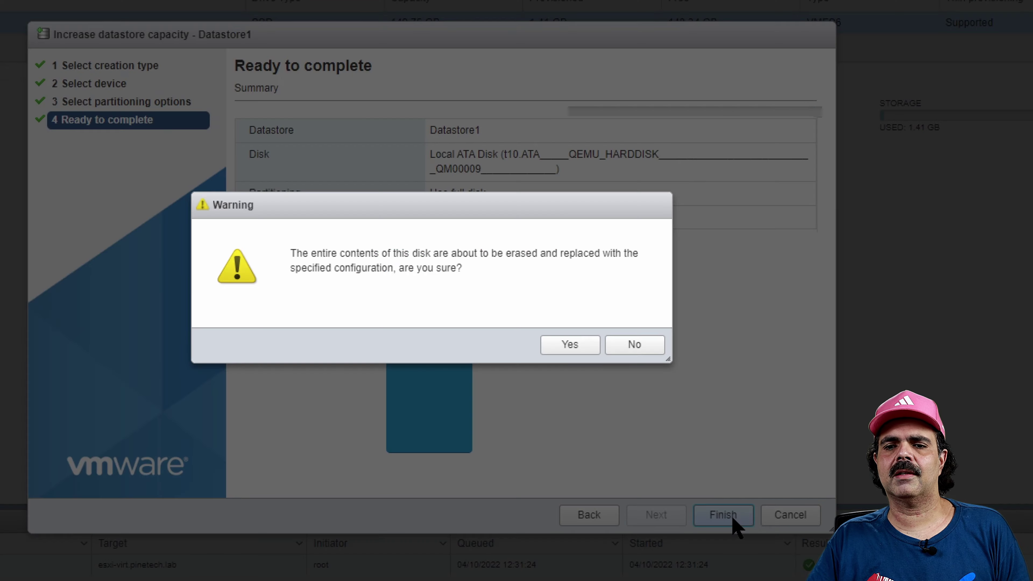
click(577, 349)
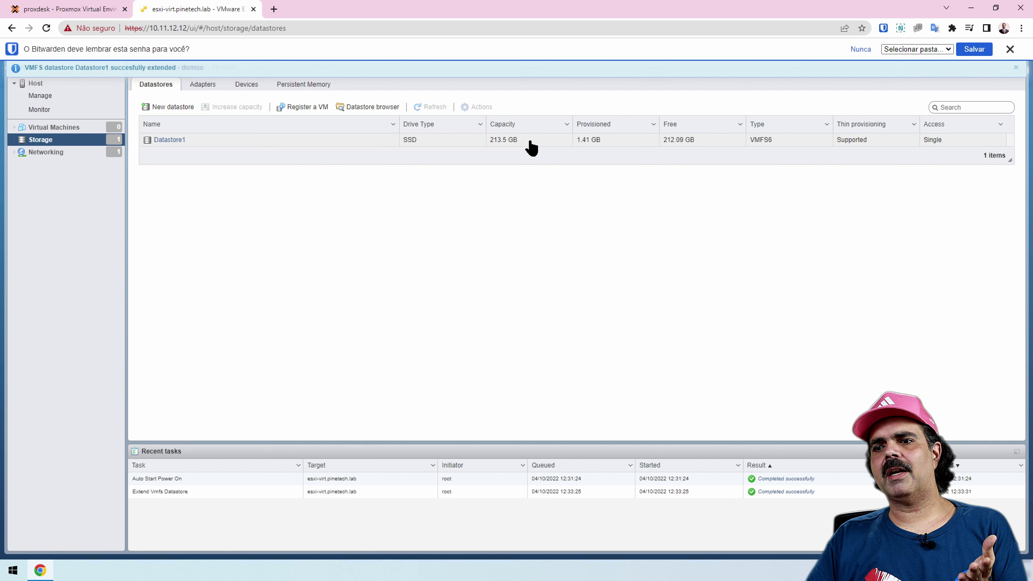
click(515, 145)
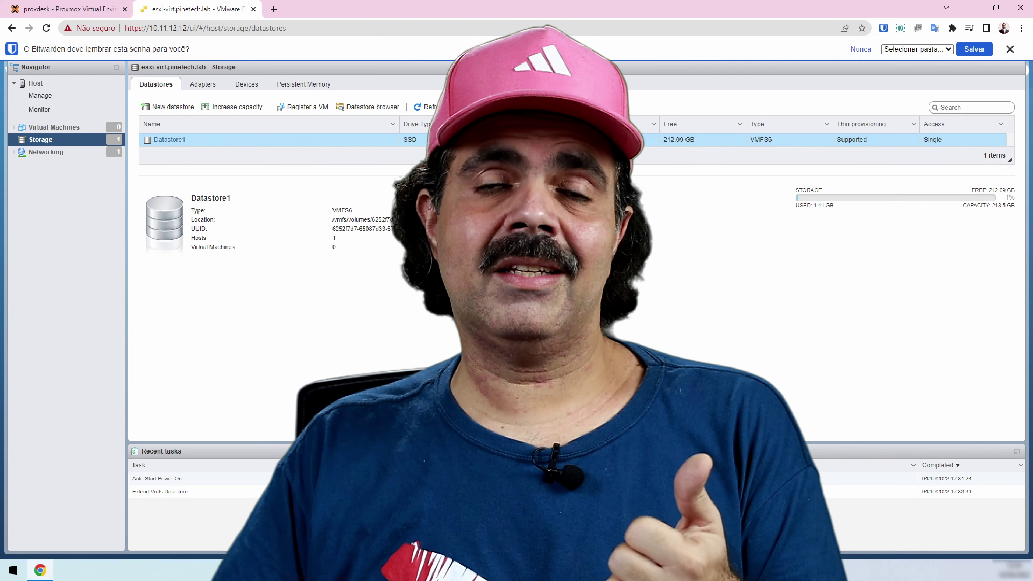